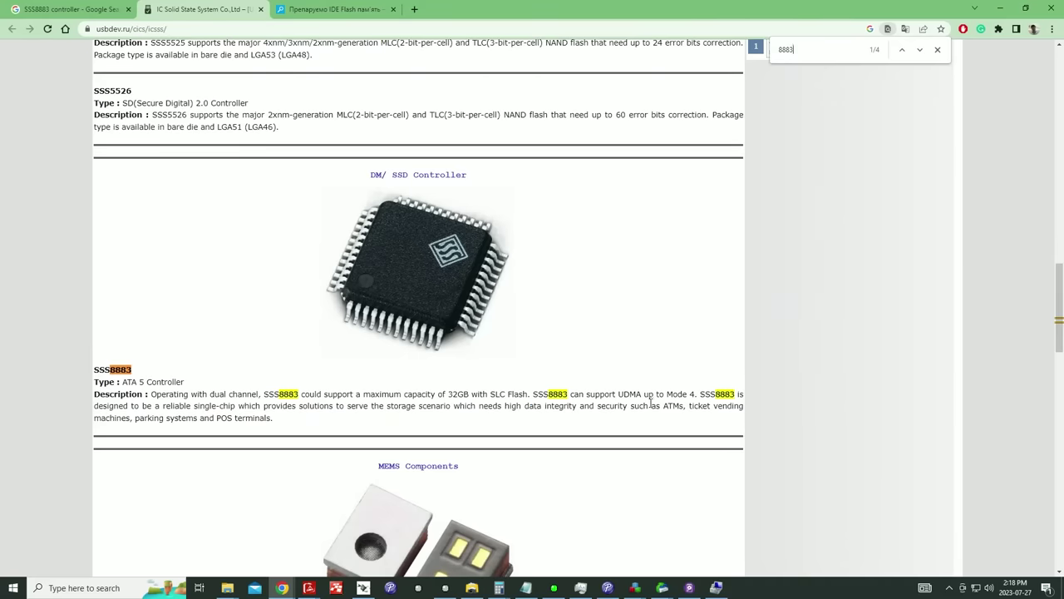
Step: Launch the Universal PC-3000 AT Utility from Universal Utilities for the Transcend drive
scroll(630, 409, "down", 1)
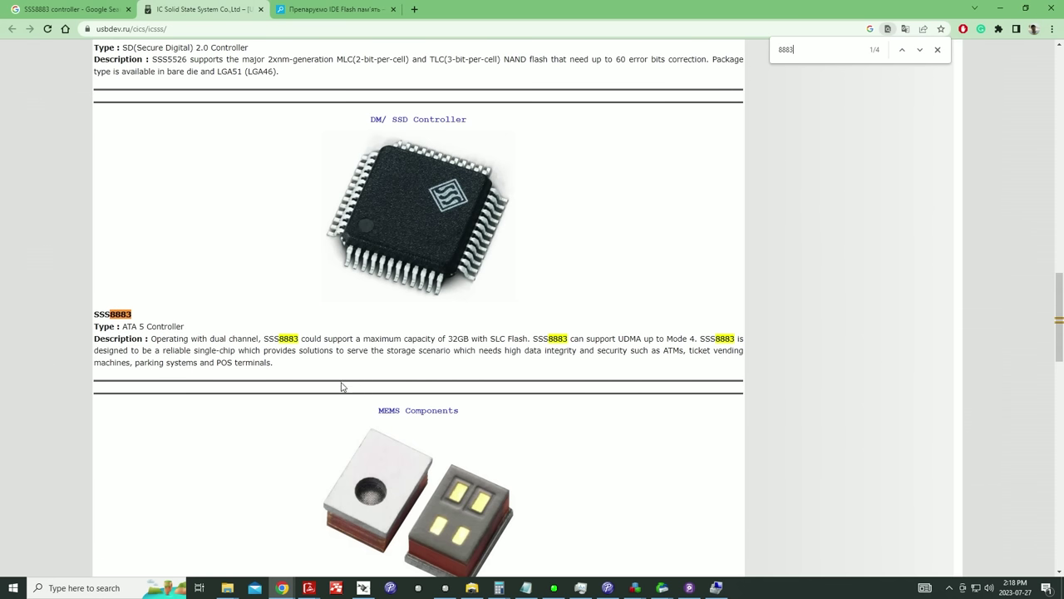
scroll(205, 337, "up", 1)
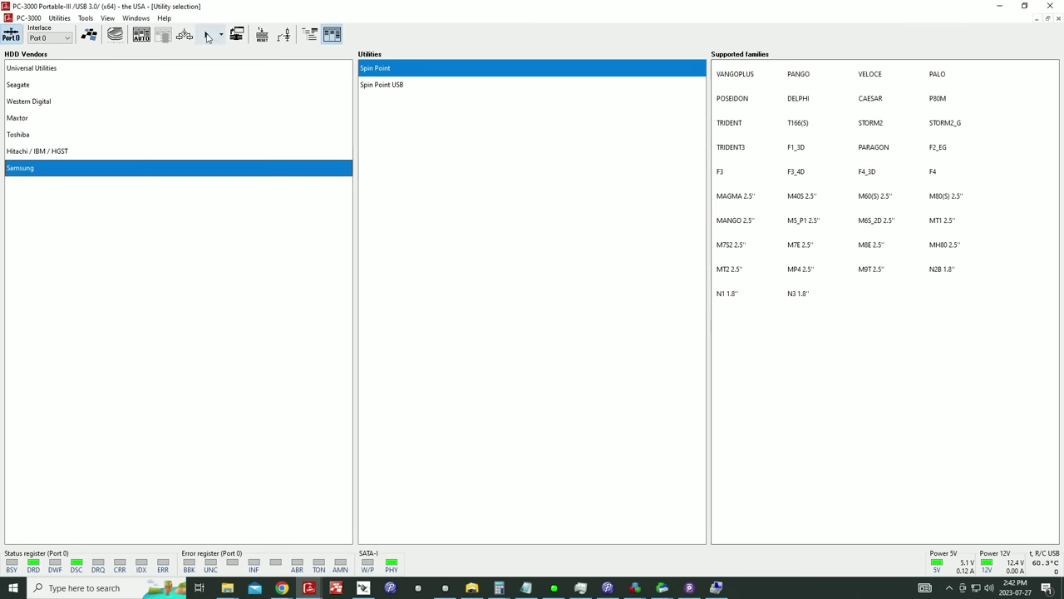
left_click(119, 73)
left_click(208, 36)
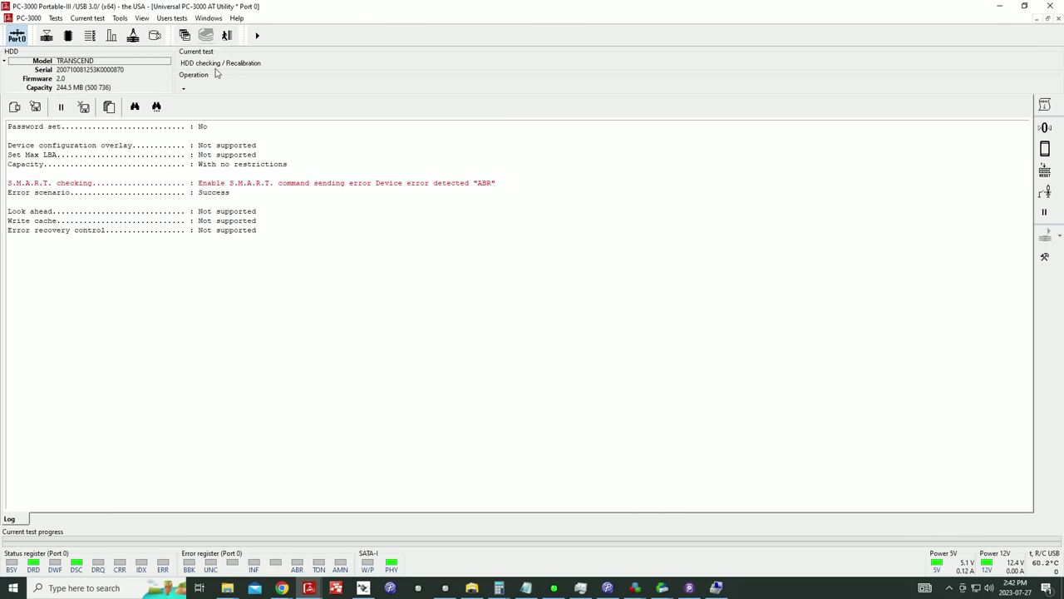
left_click(55, 18)
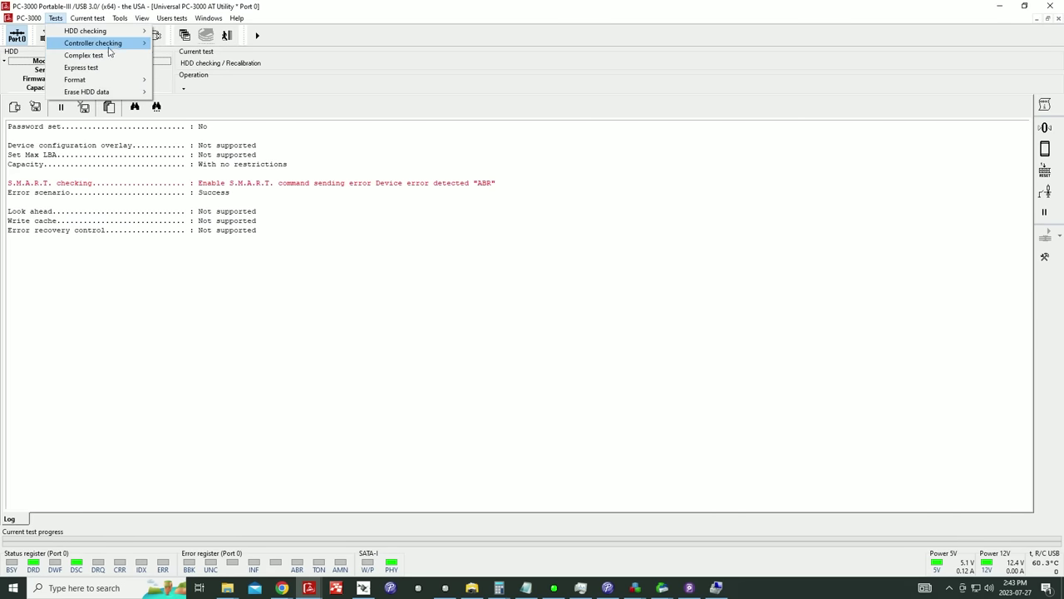
Step: Open the sector editor at LBA 0 and step through to the last sector, LBA 500 735
mouse_move(119, 25)
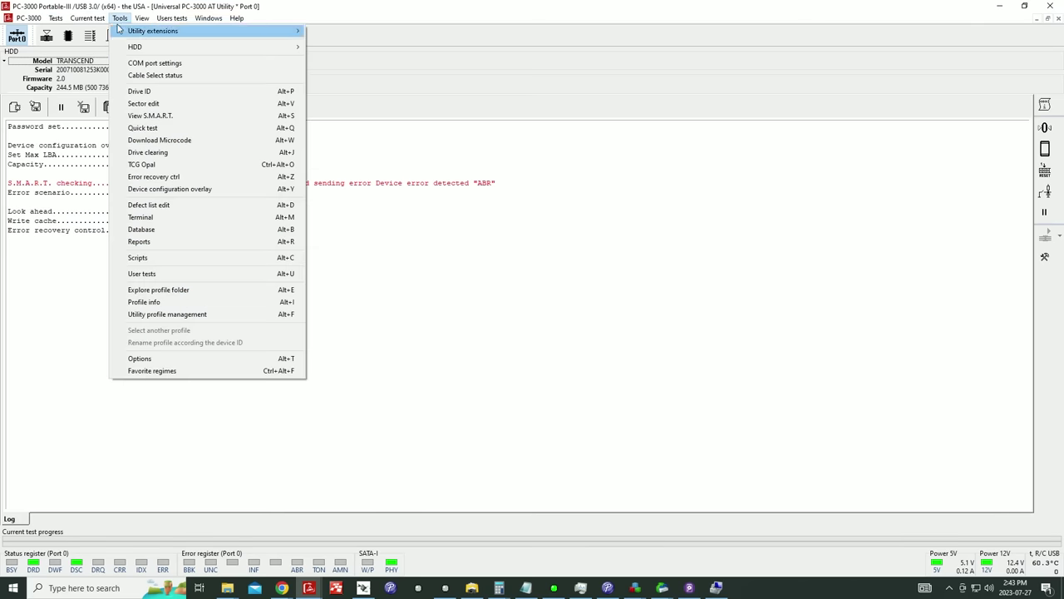
left_click(176, 104)
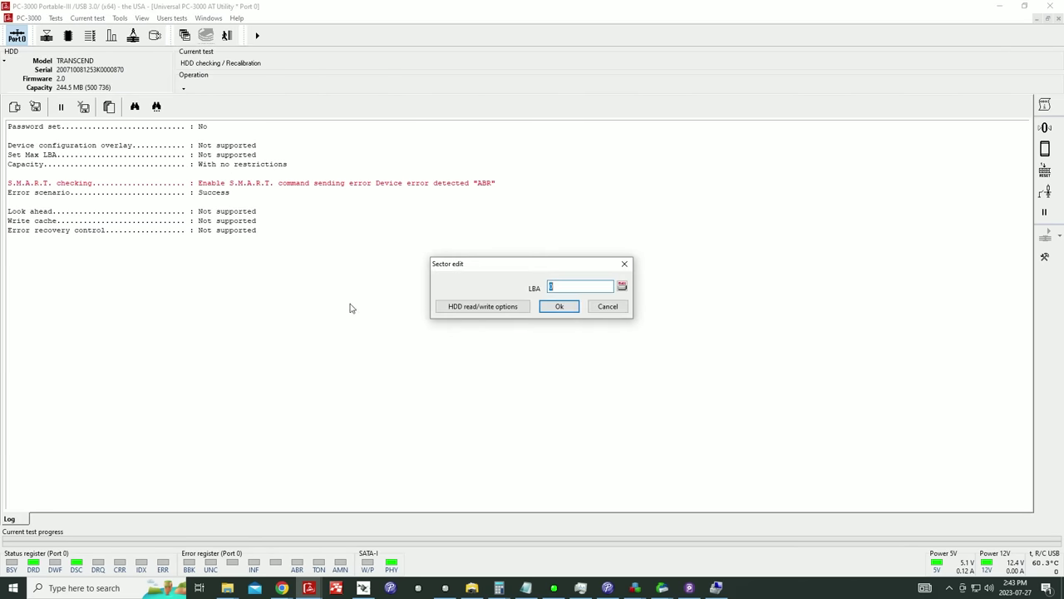
left_click(557, 307)
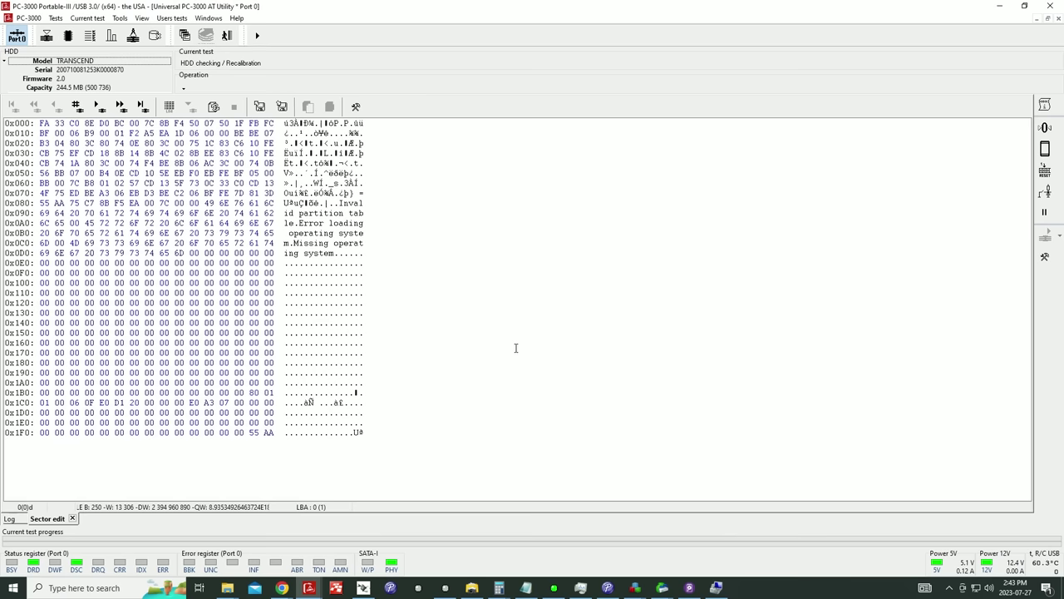
left_click(101, 107)
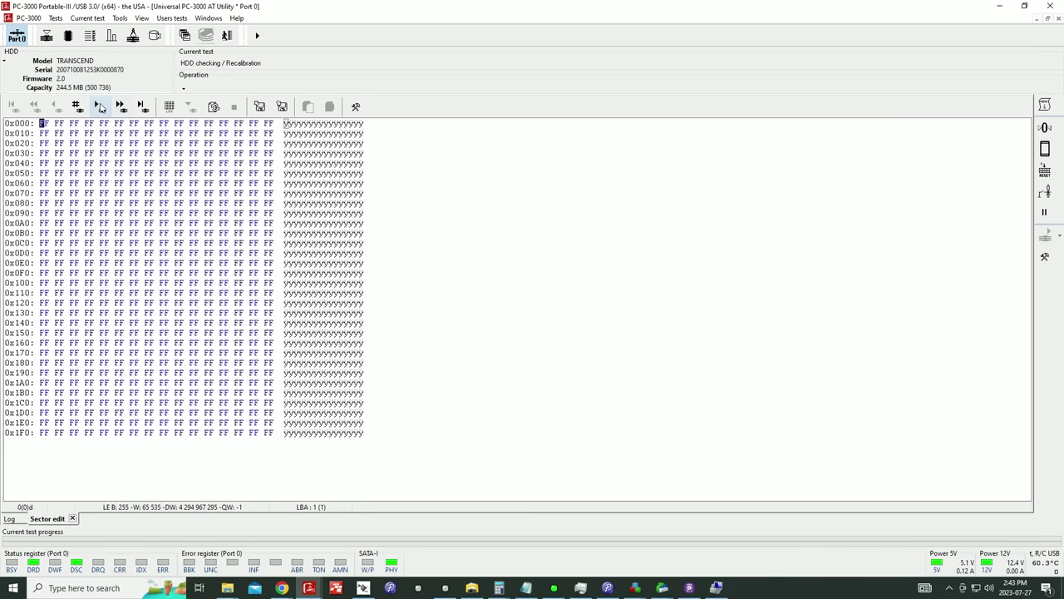
left_click(121, 107)
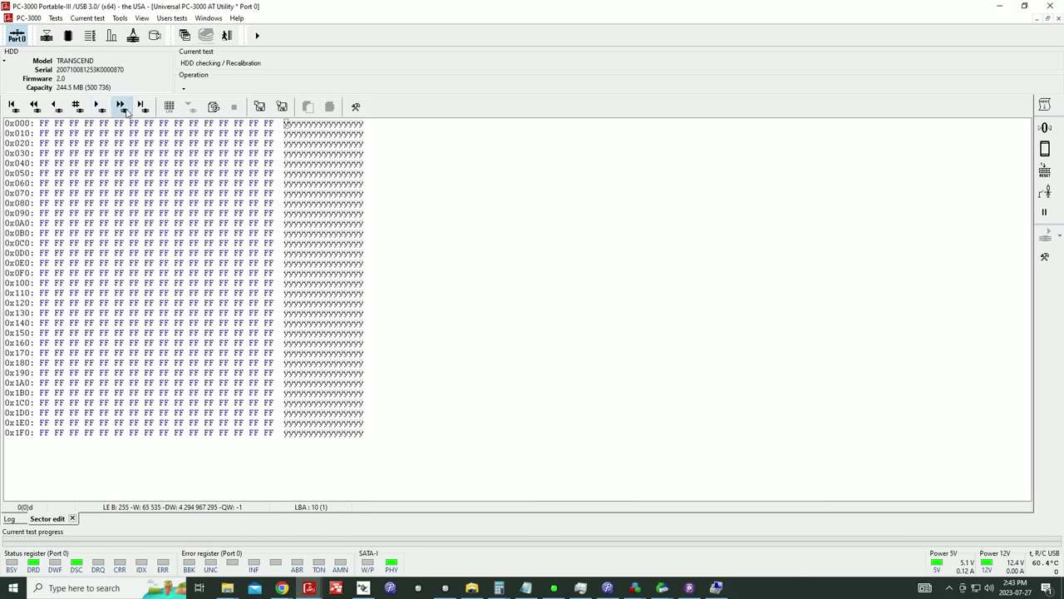
left_click(143, 107)
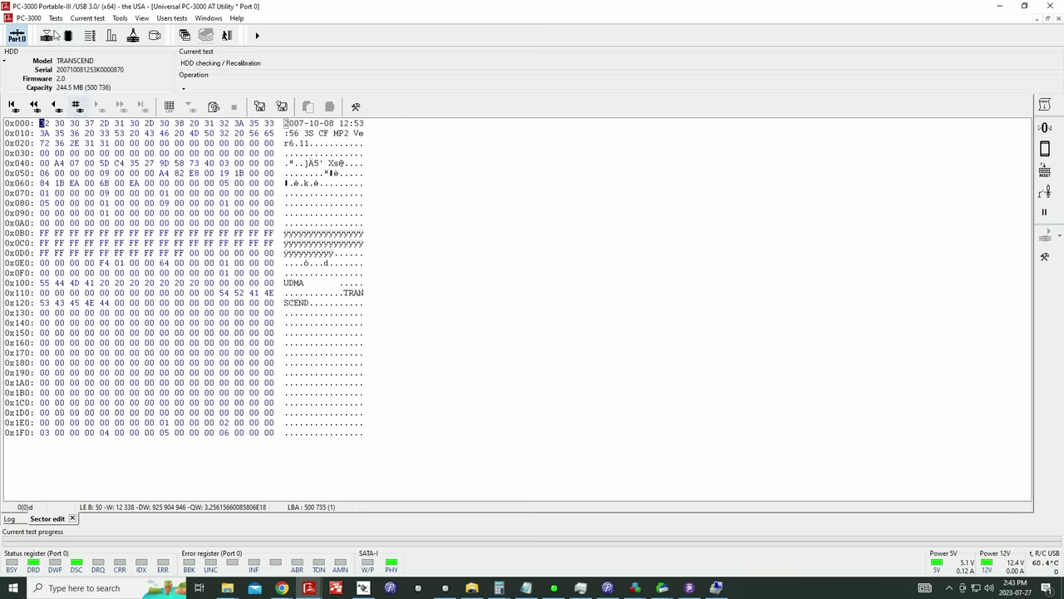
Step: Start a new Data Extractor task with task folder 8532
left_click(53, 18)
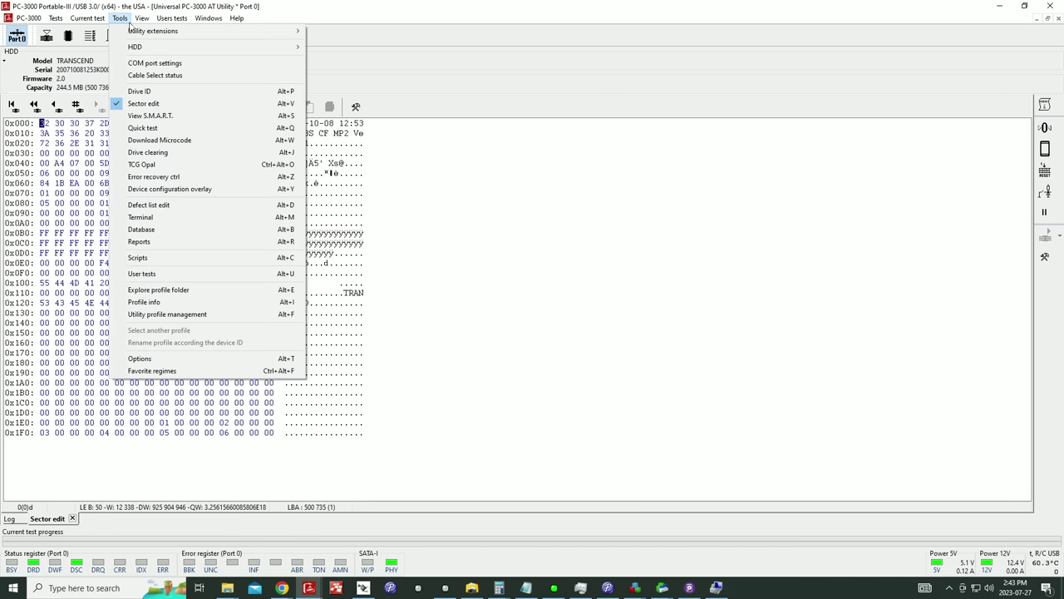
left_click(125, 19)
left_click(58, 18)
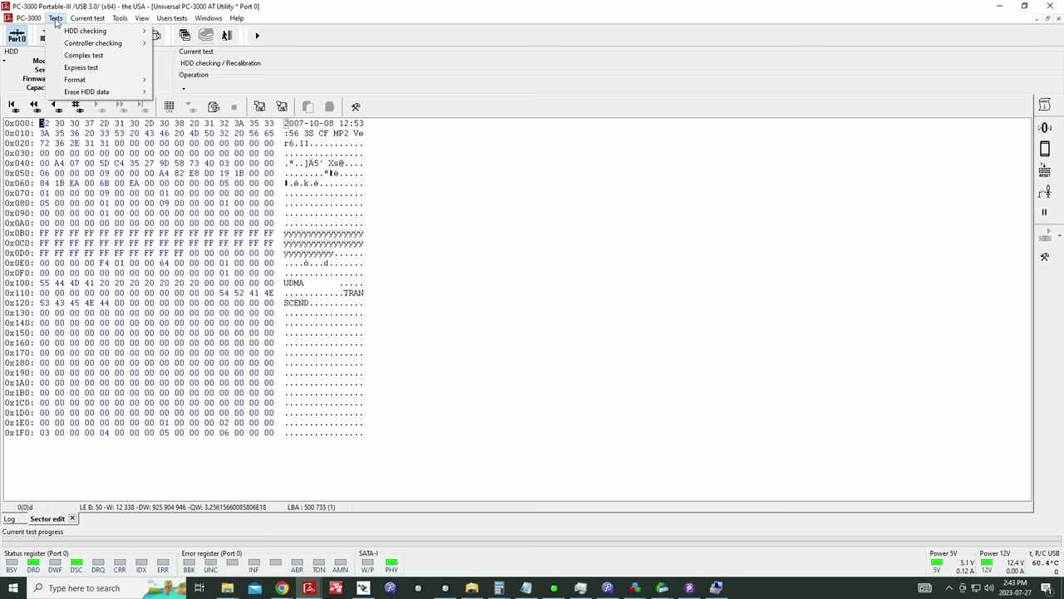
mouse_move(68, 35)
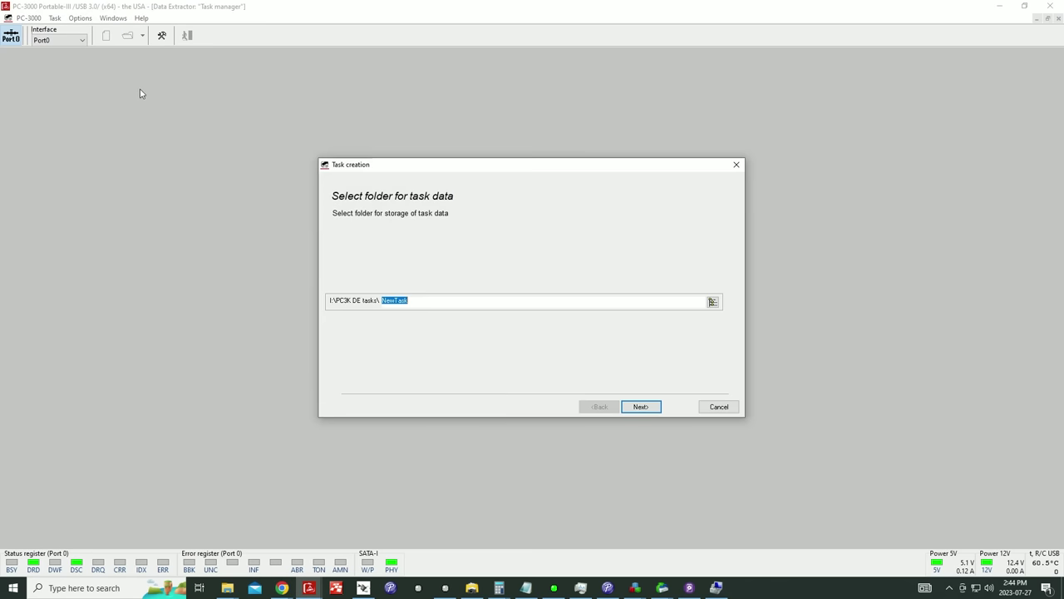
type("8532")
left_click(646, 409)
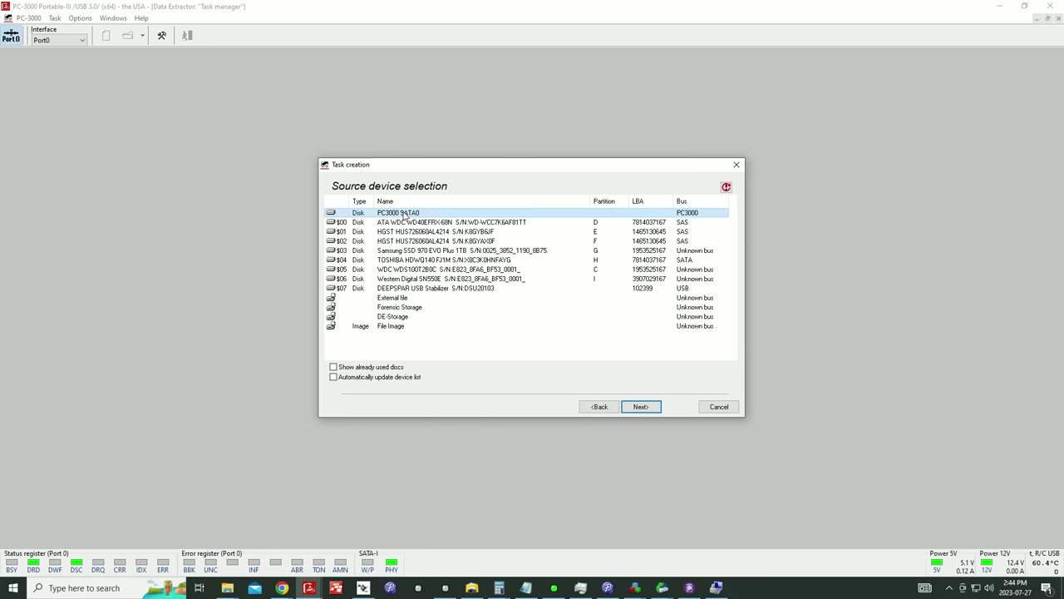
Step: Use PC3000 SATA0 as the source, accept the default options, and choose File Image as destination
left_click(641, 411)
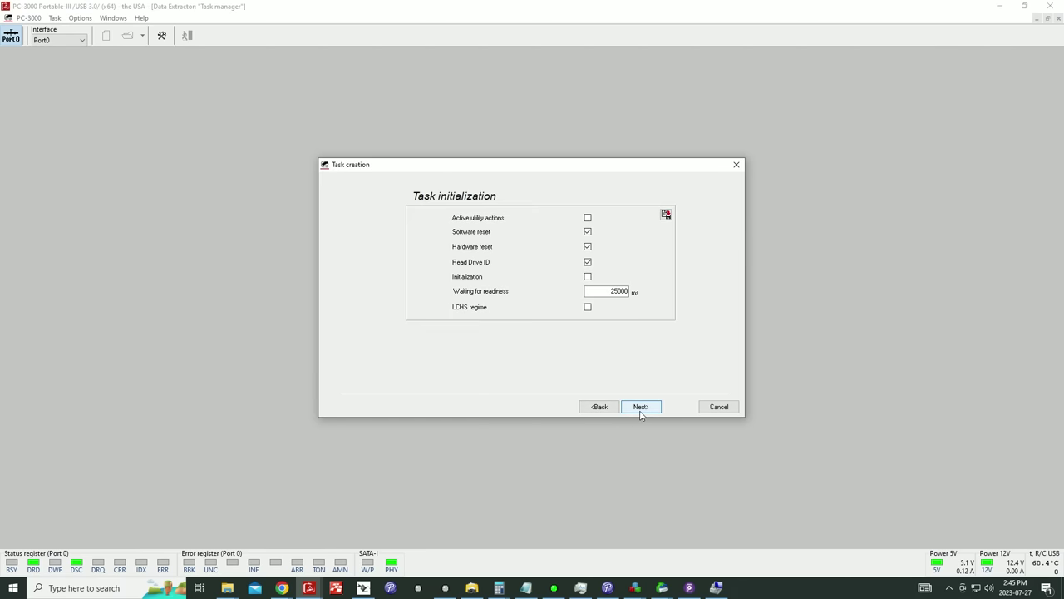
left_click(641, 408)
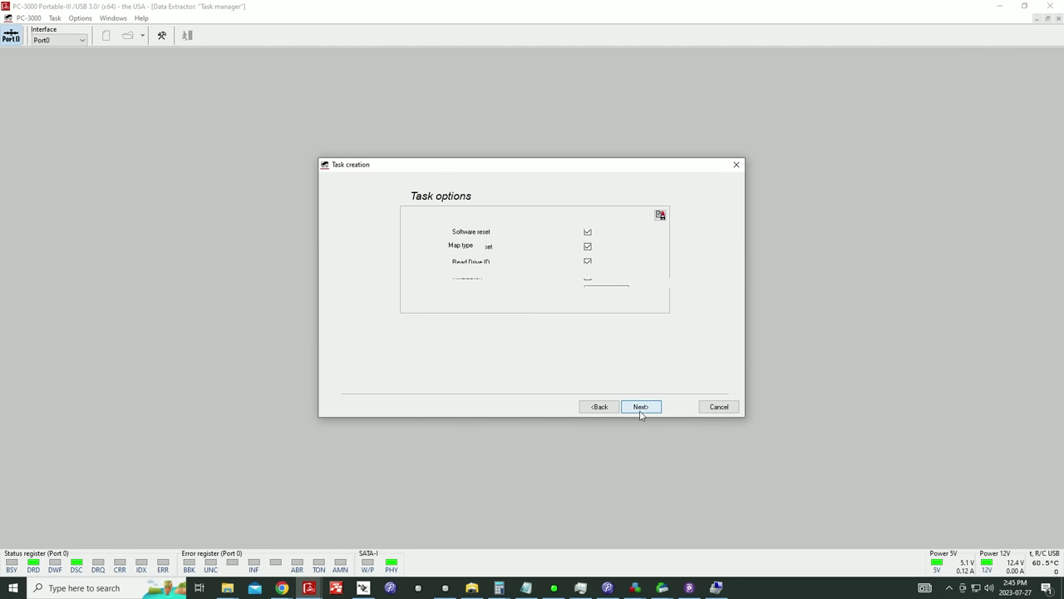
left_click(642, 409)
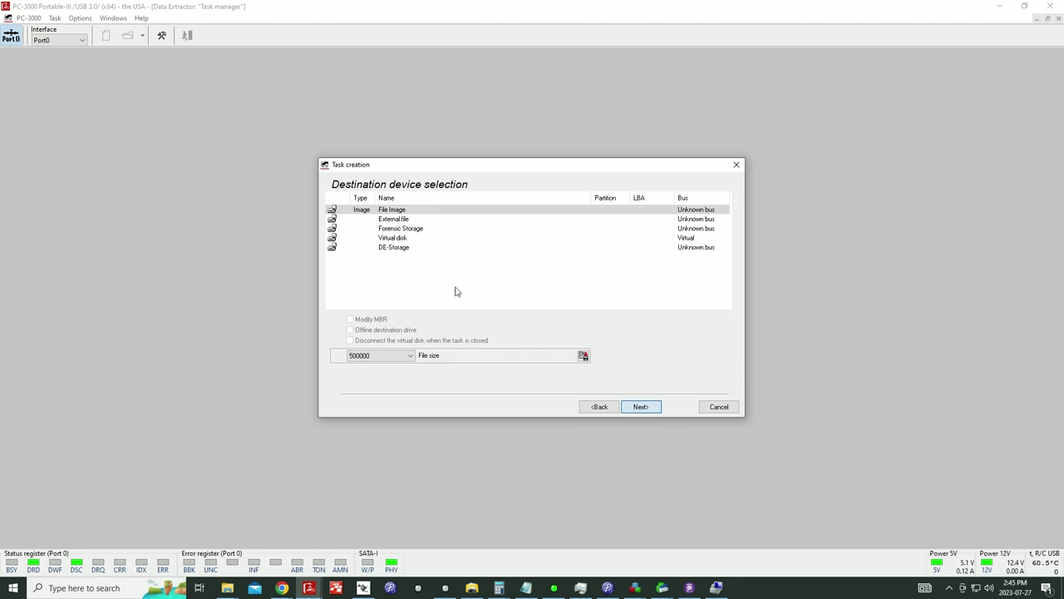
left_click(400, 240)
left_click(646, 407)
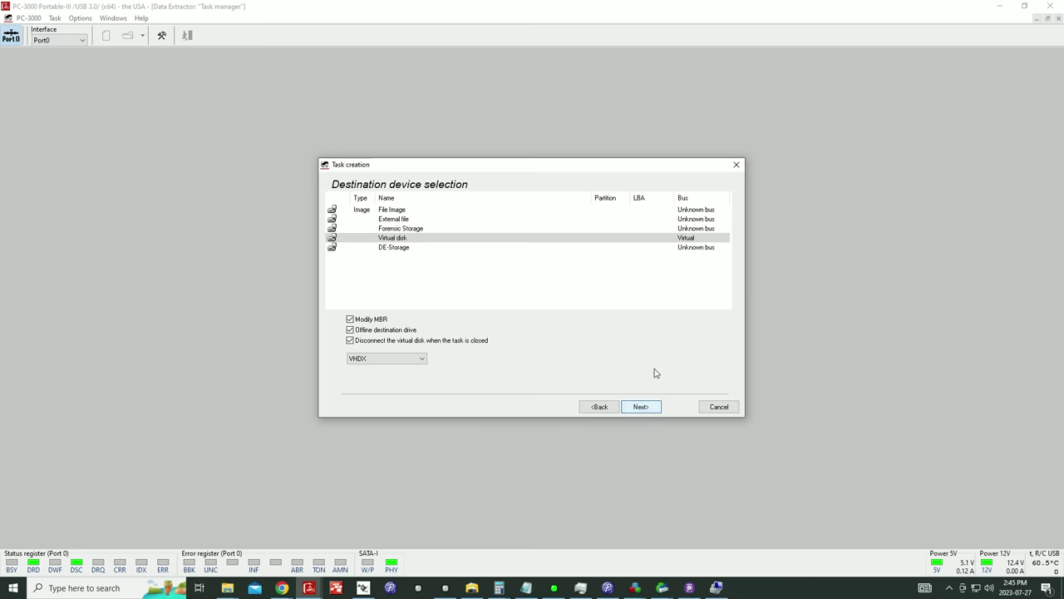
left_click(407, 213)
left_click(654, 410)
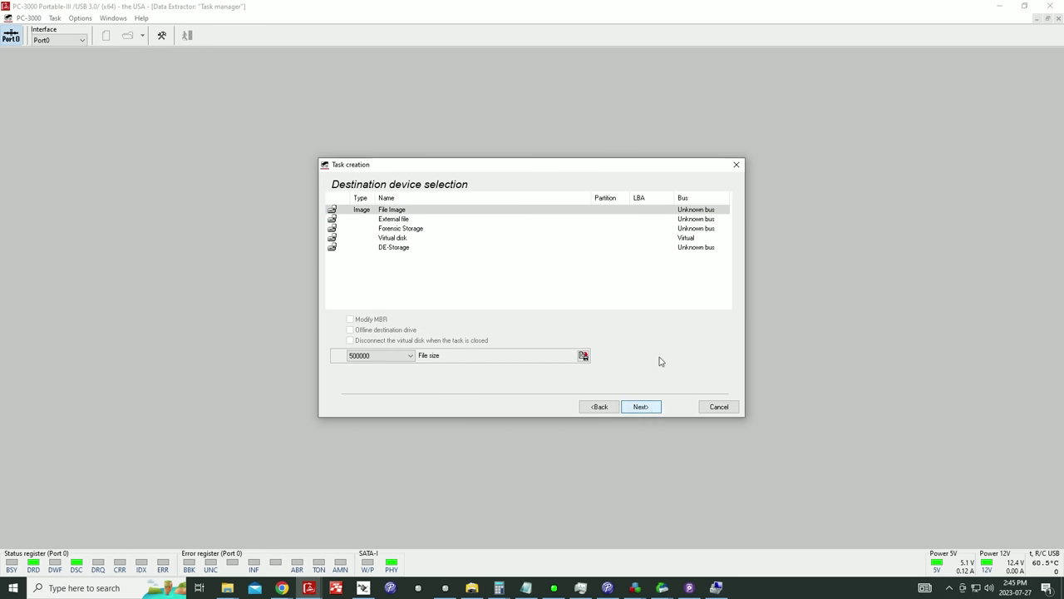
Step: Set the image file size to 4000000 and finish the task wizard
left_click(360, 358)
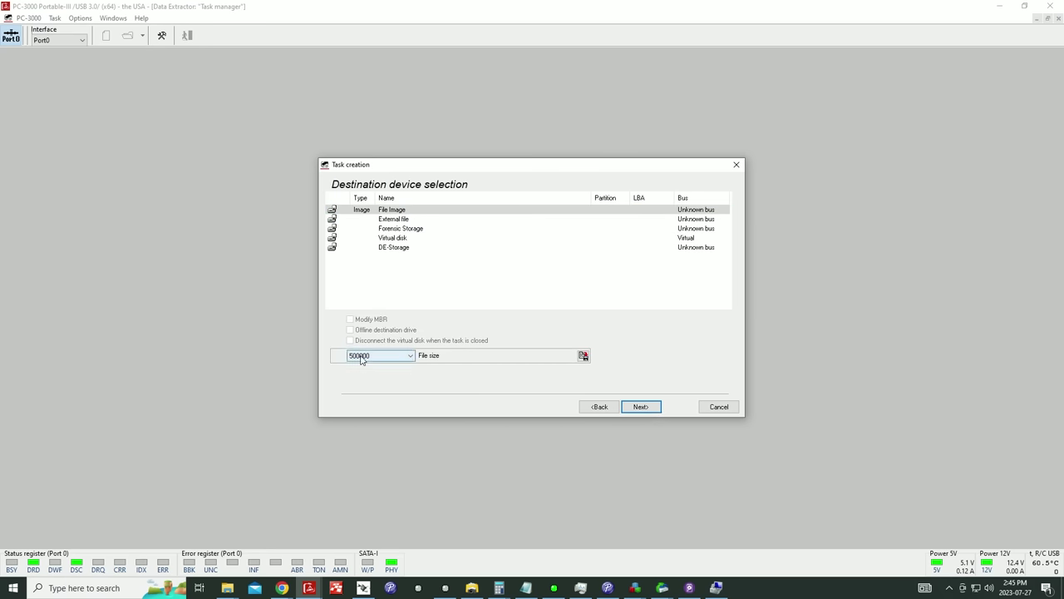
left_click(411, 356)
left_click(390, 416)
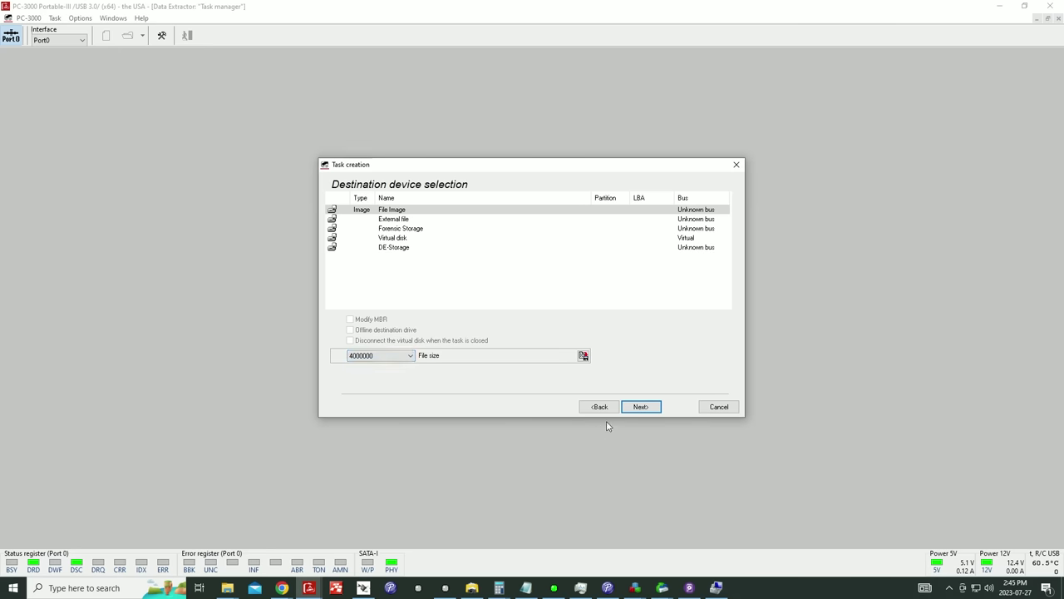
left_click(653, 409)
left_click(641, 406)
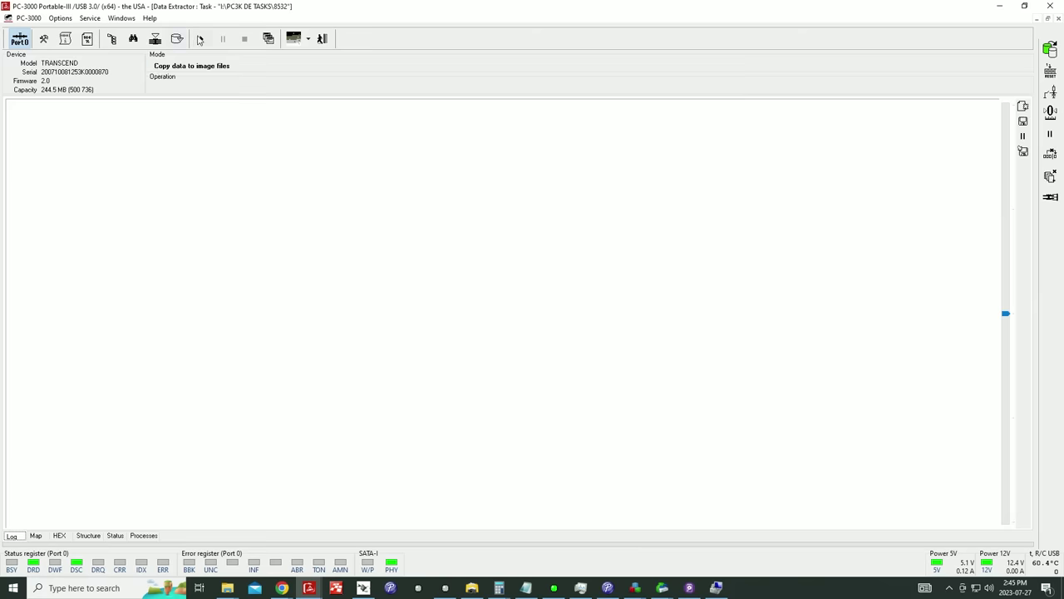
Step: Copy the whole module into image files until copying completes, then open the 8532 task folder
left_click(200, 38)
left_click(598, 317)
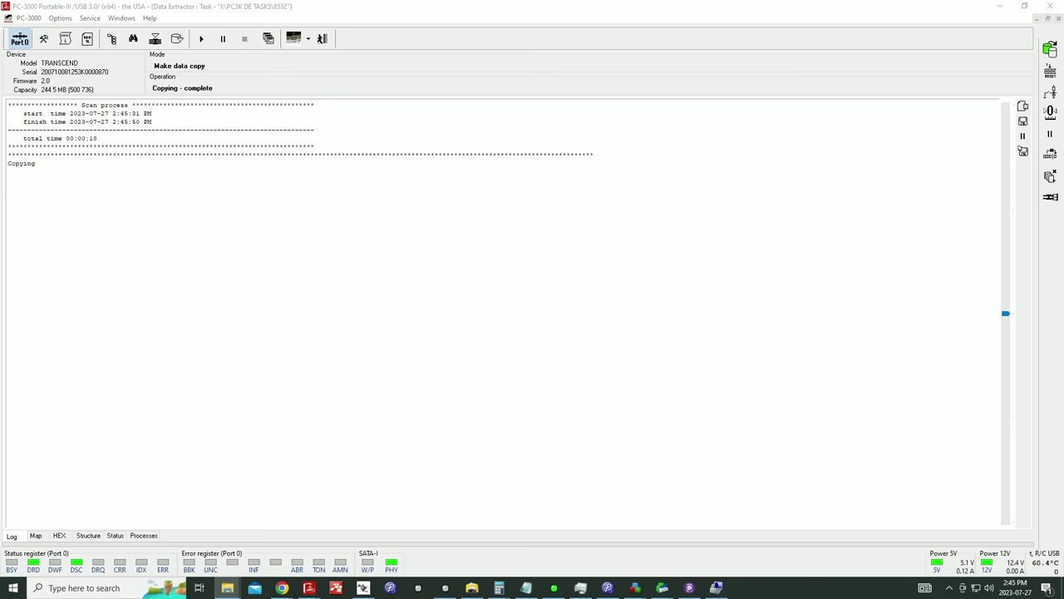
left_click(227, 588)
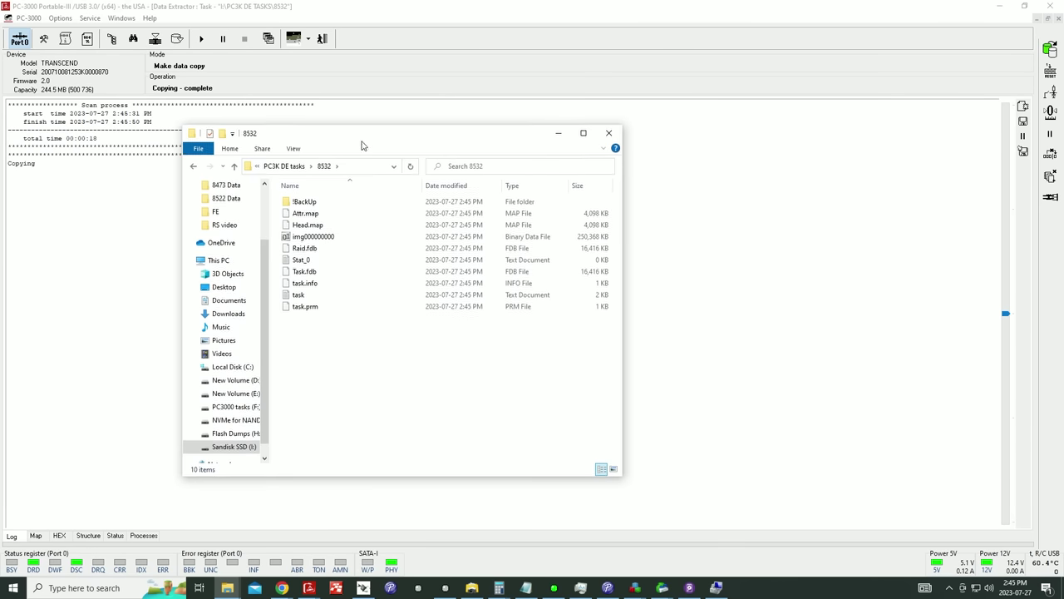
Step: Check that img000000000 in folder 8532 is about 244 MB, then go back to PC-3000
left_click(377, 236)
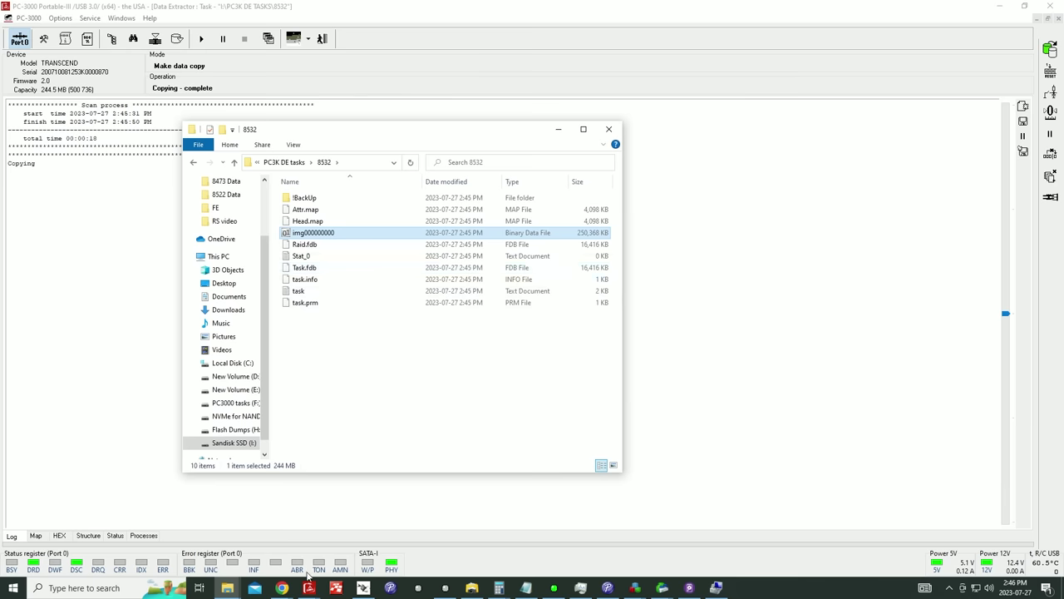
left_click(117, 42)
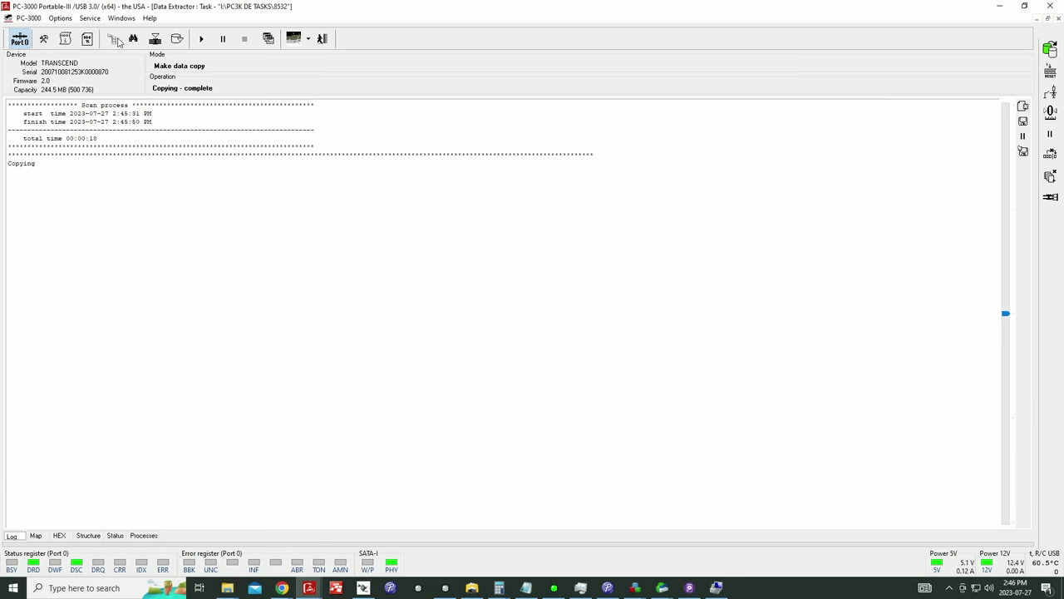
Step: Browse the copied data's file system via PC3000 Port0 > partition 1 [06] > FAT16 >= 32MB
left_click(1051, 49)
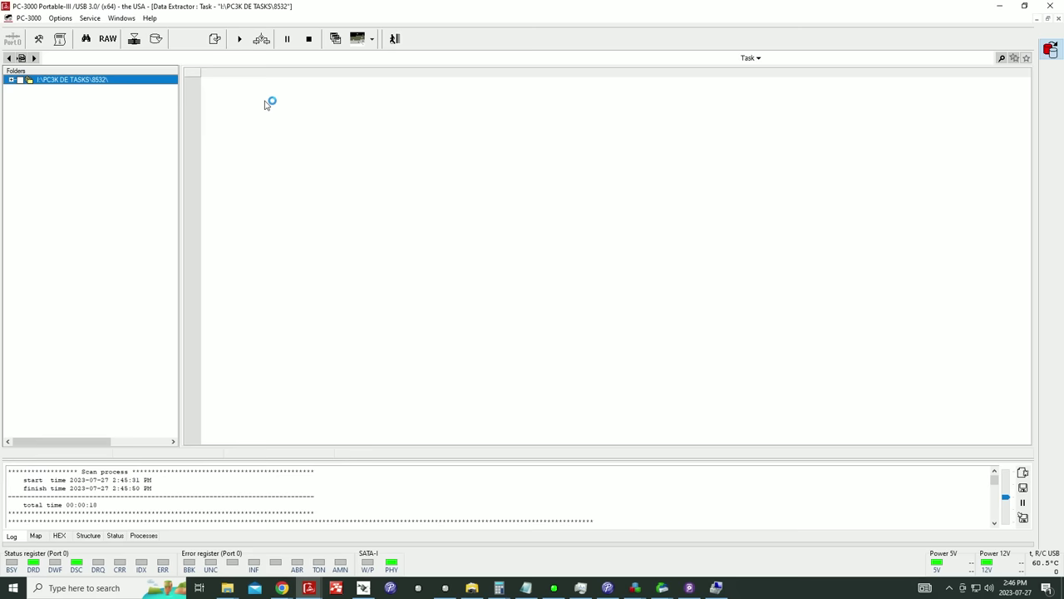
left_click(11, 80)
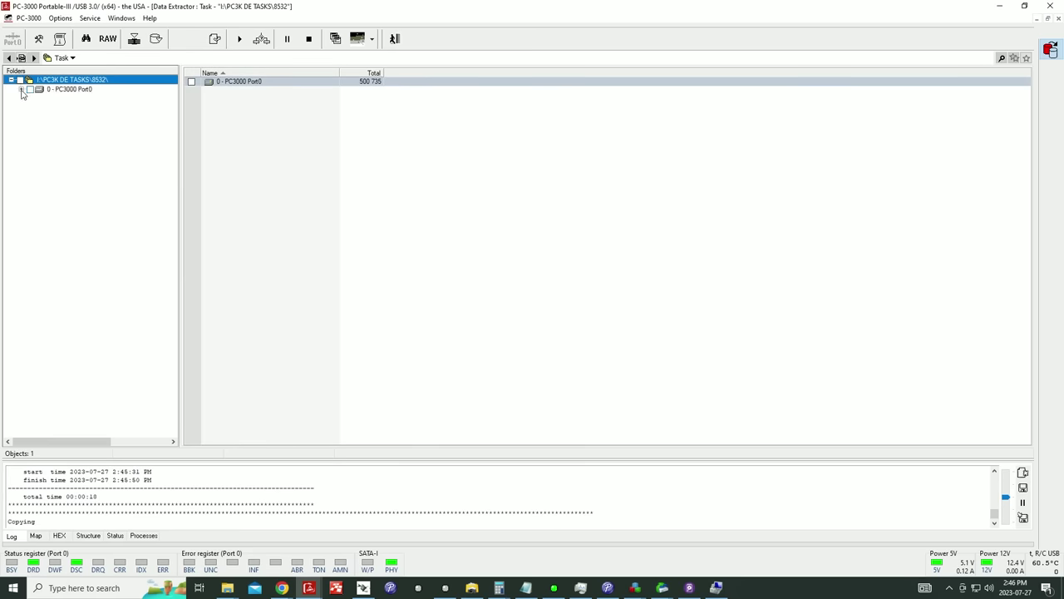
left_click(21, 89)
left_click(65, 99)
left_click(31, 99)
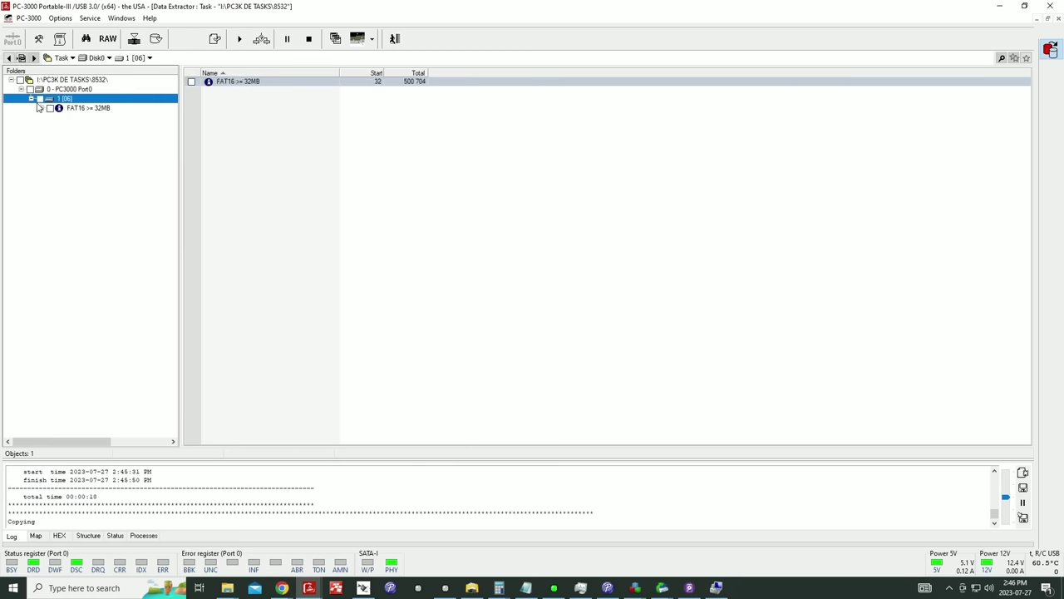